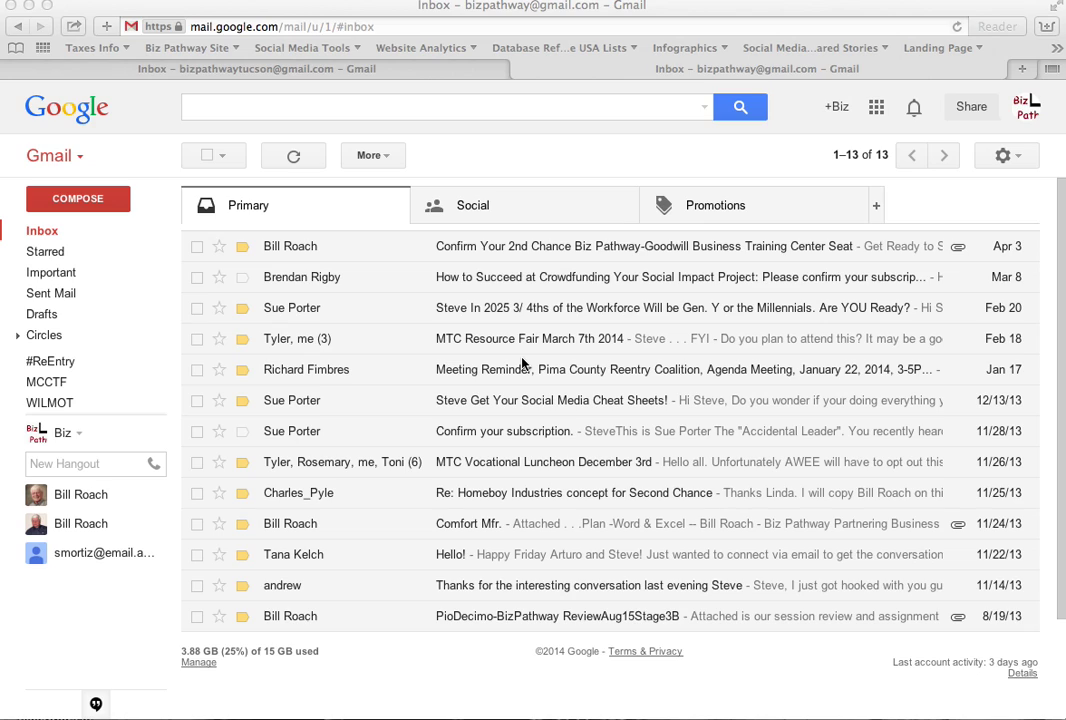
Step: Browse the Primary, Social and Promotions inbox tabs to compare their messages
left_click(722, 208)
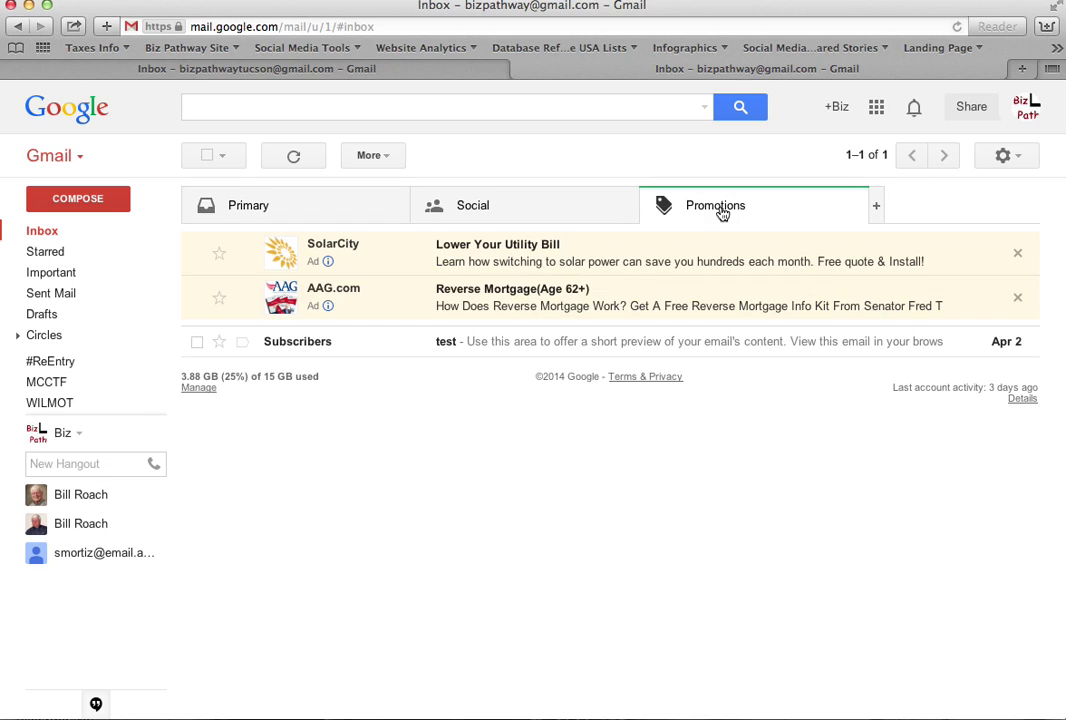
left_click(322, 214)
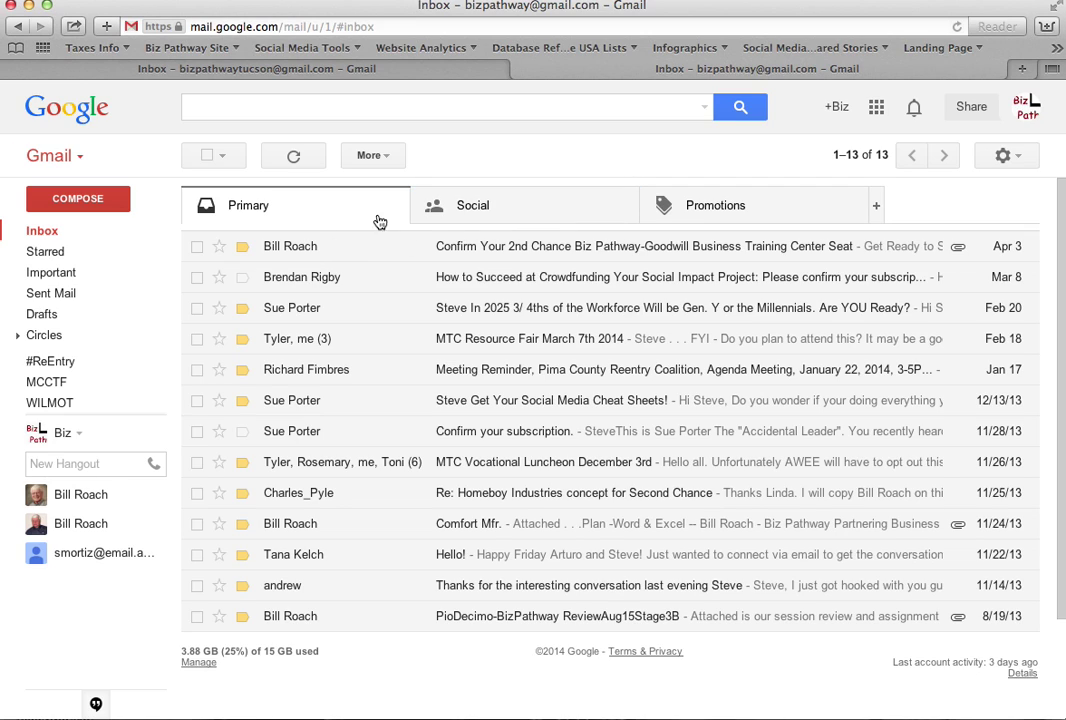
left_click(523, 219)
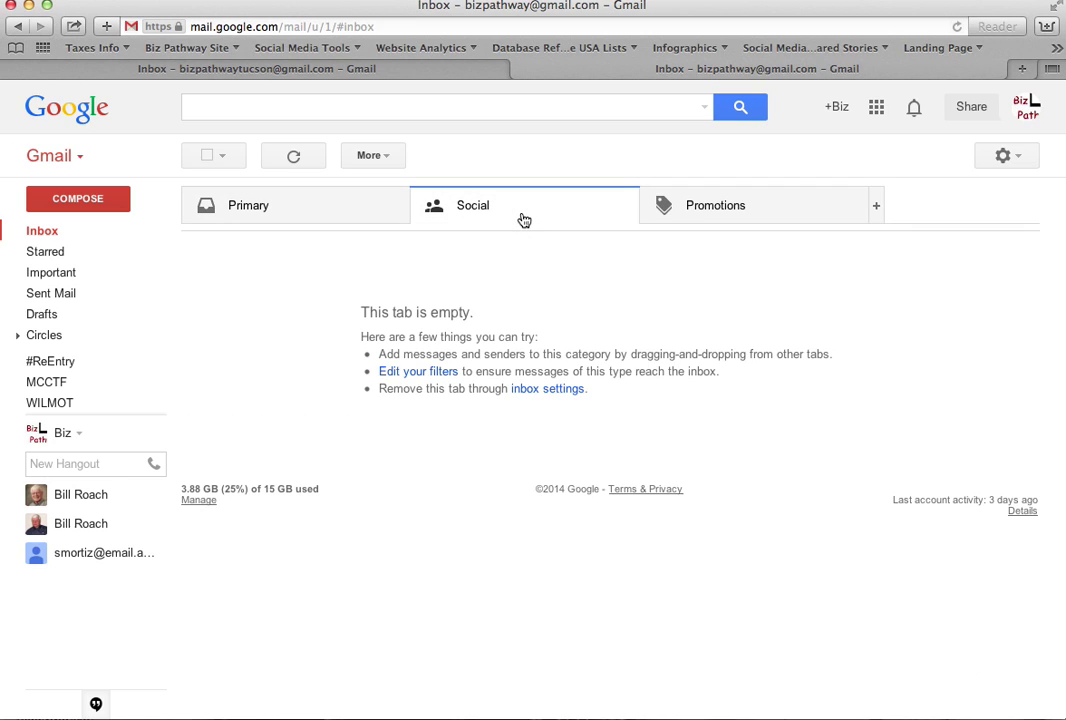
left_click(741, 220)
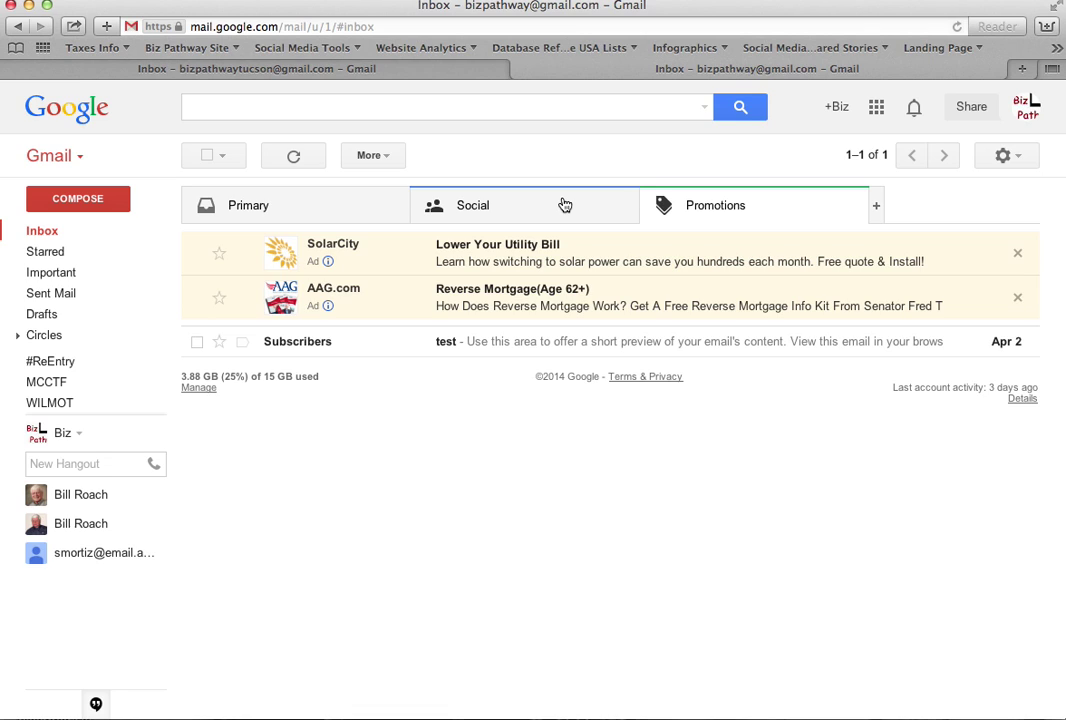
left_click(305, 215)
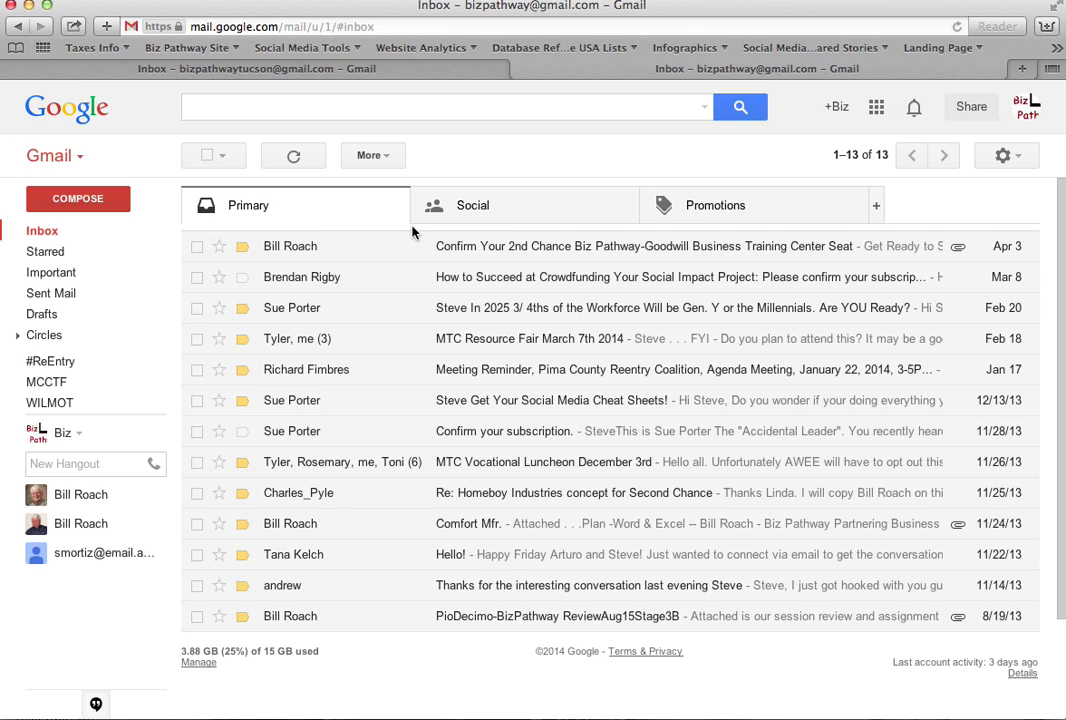
left_click(555, 213)
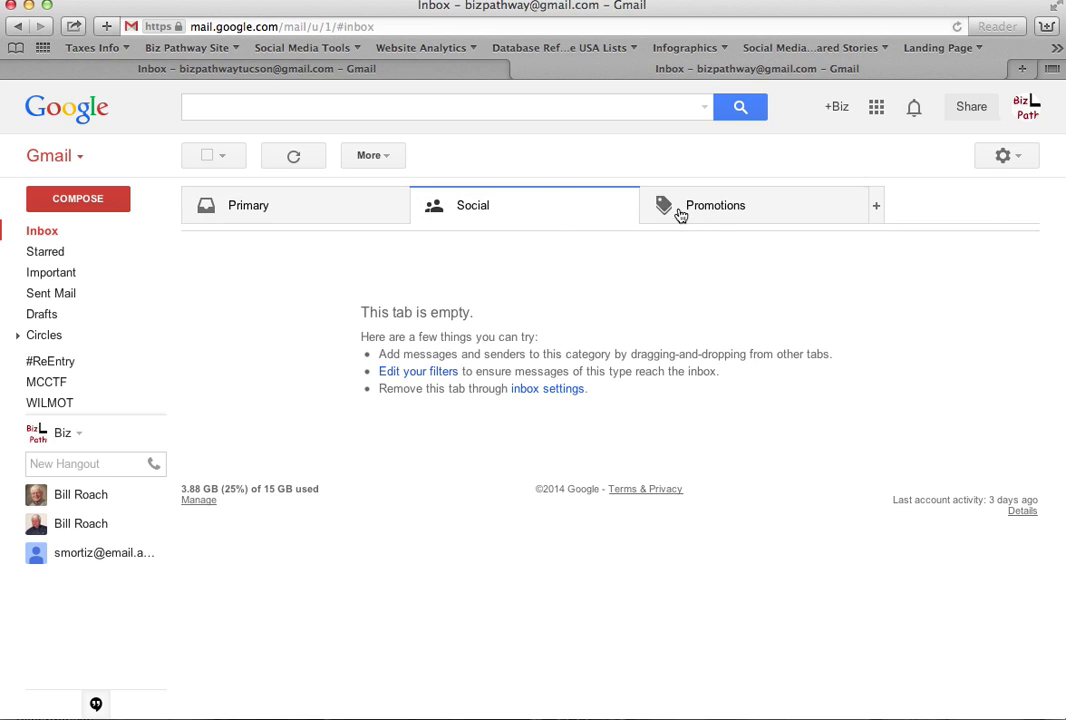
left_click(702, 222)
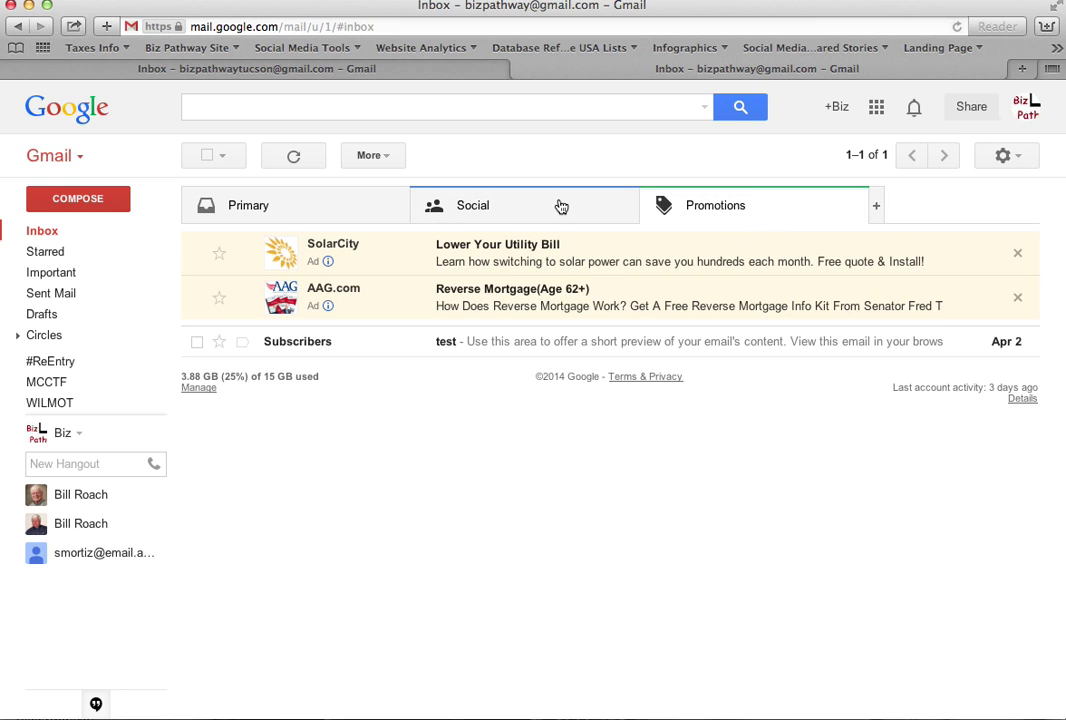
left_click(312, 207)
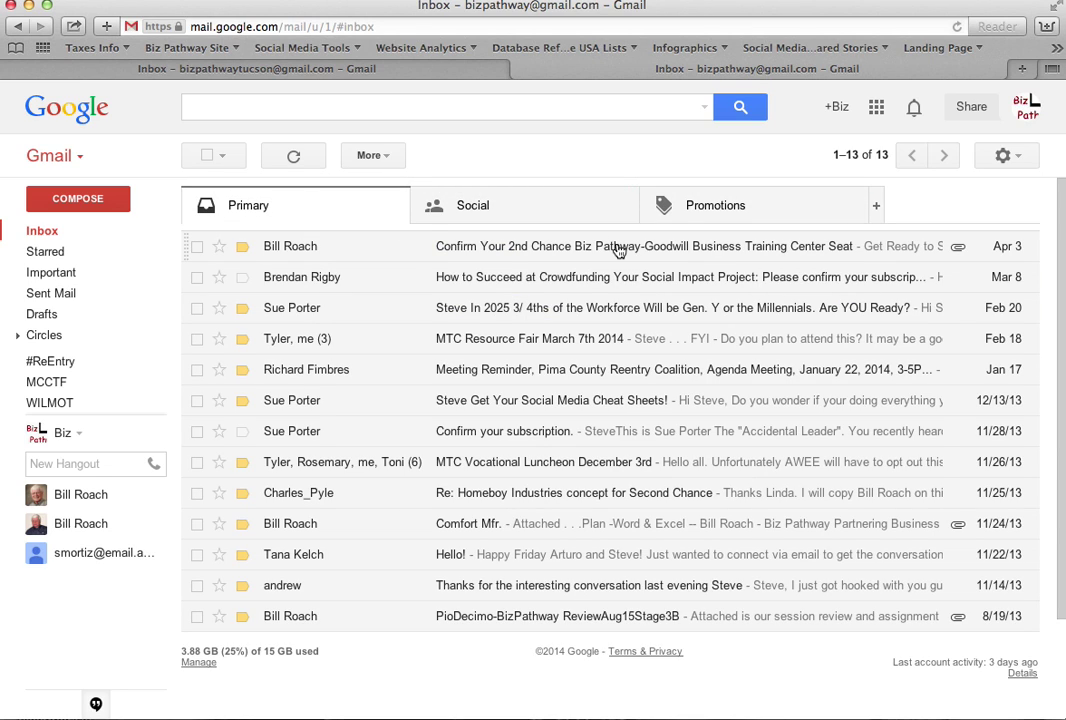
Step: Move the Subscribers newsletter from Promotions to Primary, including this sender's future messages
left_click(730, 220)
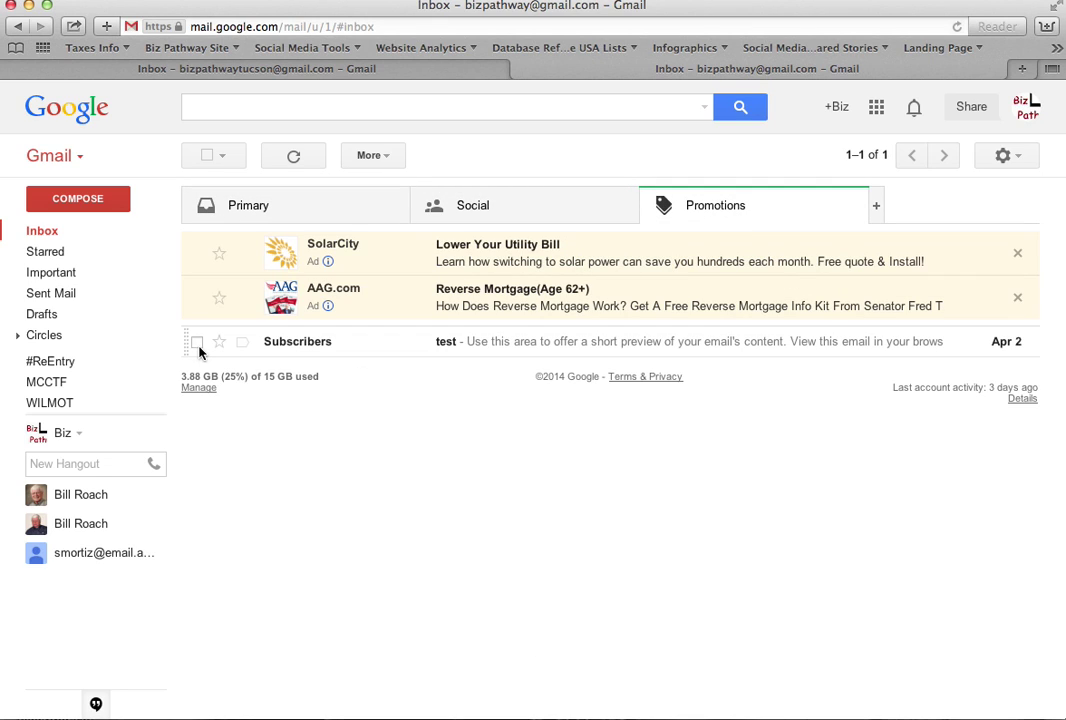
mouse_move(197, 342)
left_click(197, 343)
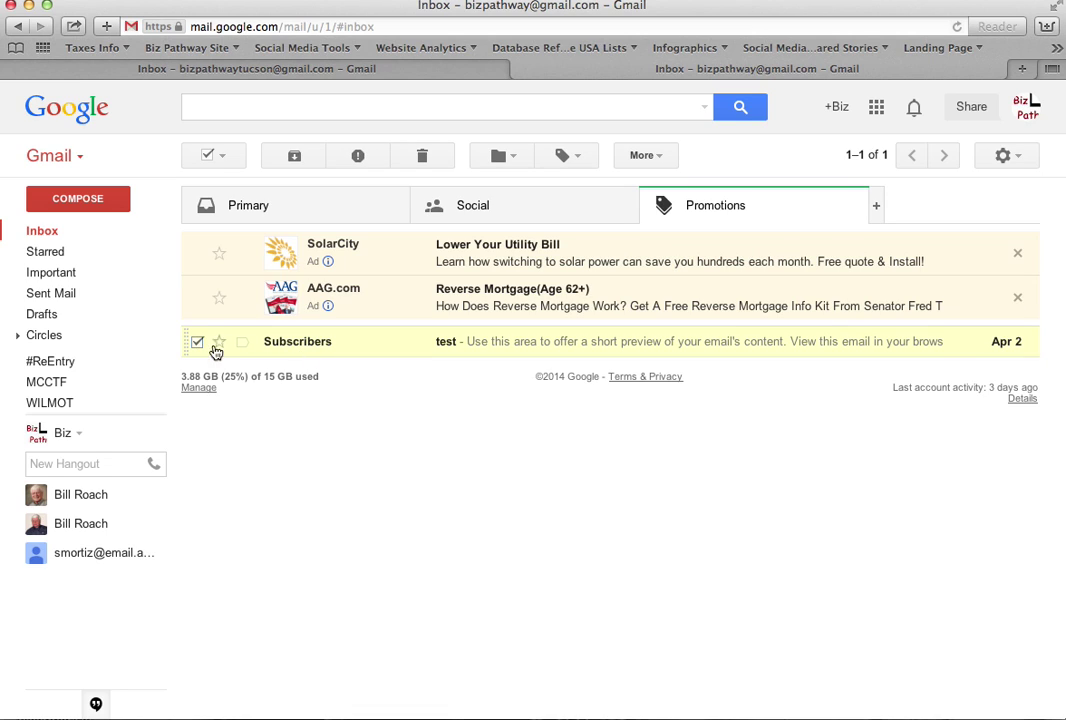
left_click_drag(475, 345, 278, 209)
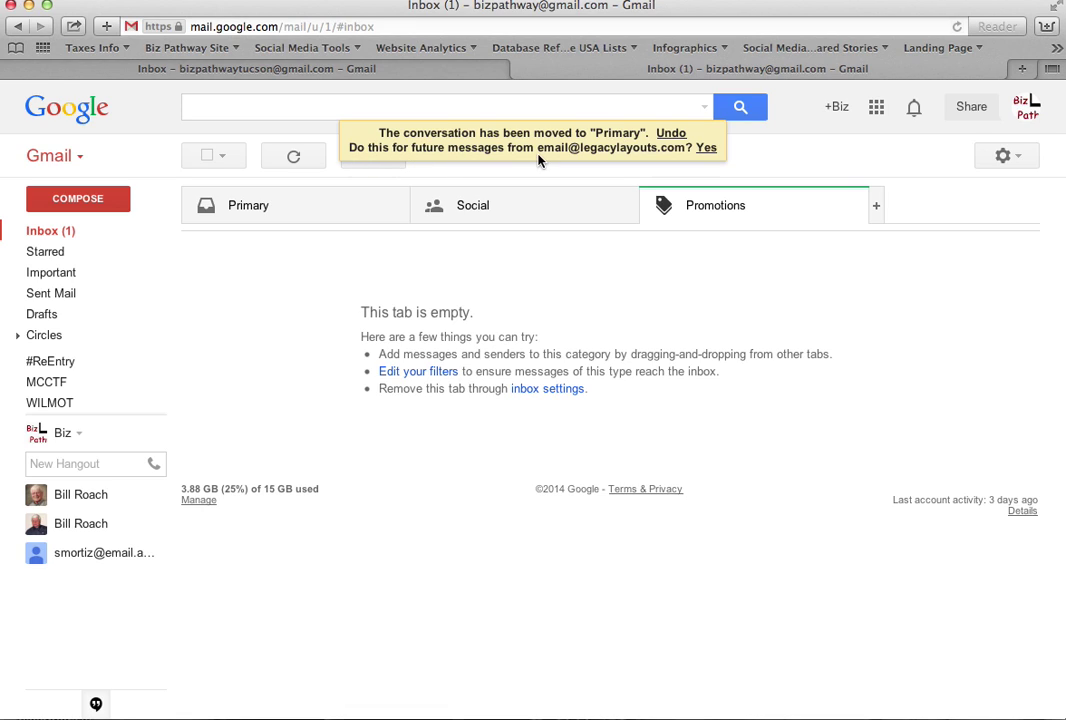
left_click(709, 152)
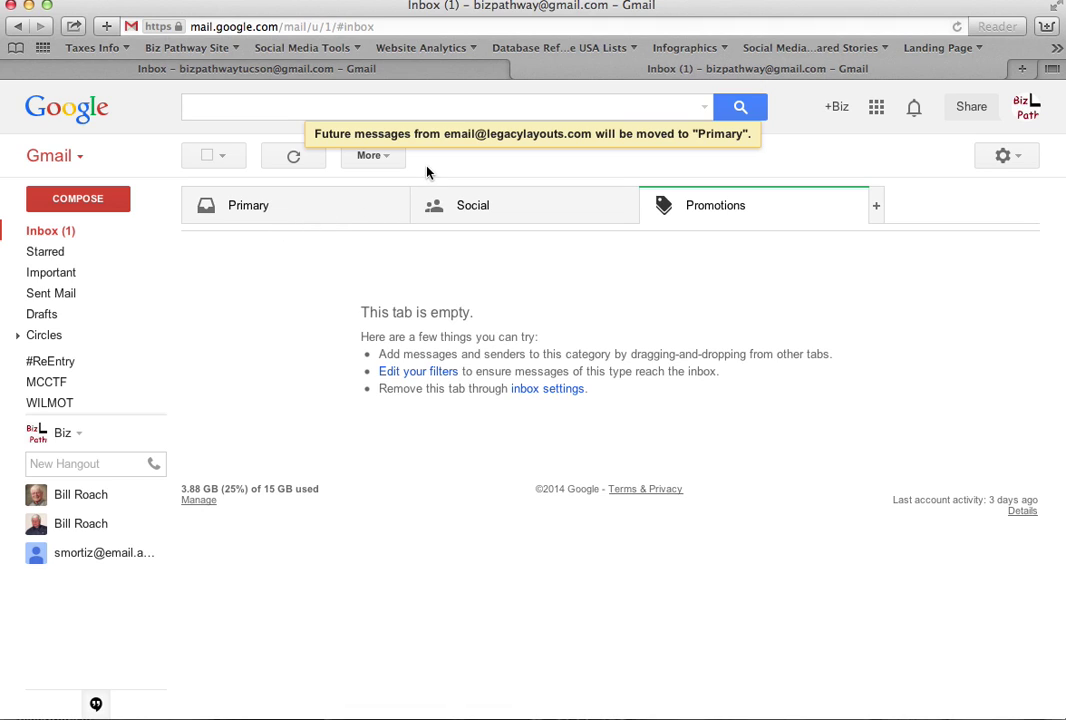
left_click(304, 205)
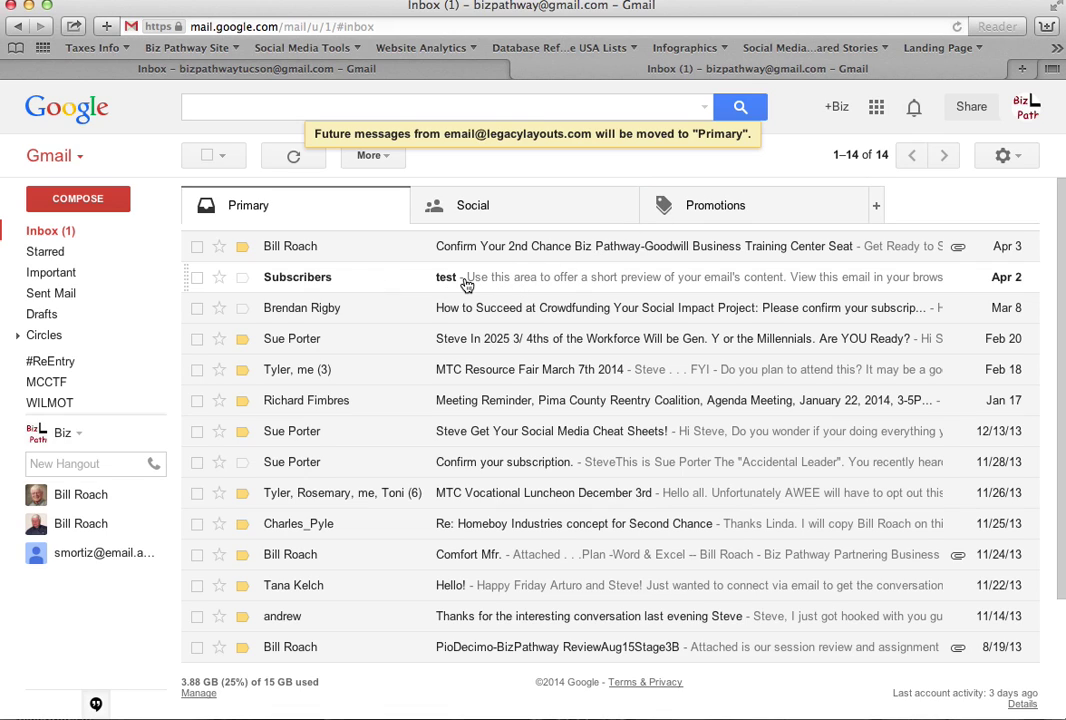
Step: Return the Subscribers 'test' email to Promotions, check it there, then open the General settings page
left_click_drag(465, 284, 720, 205)
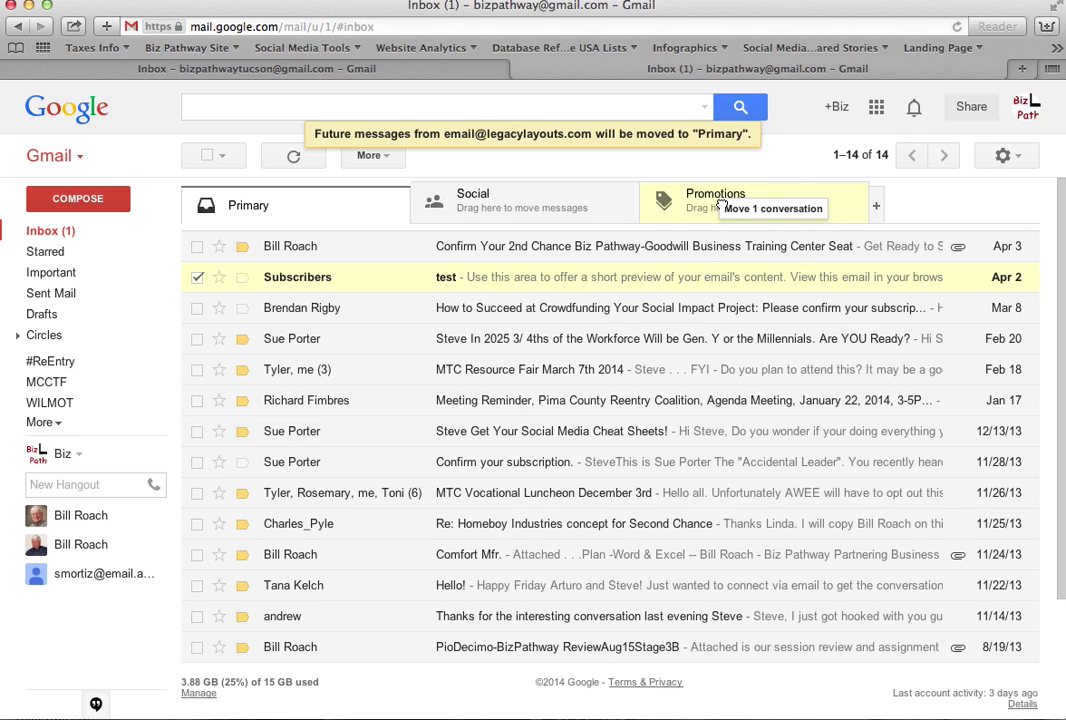
left_click_drag(721, 205, 728, 209)
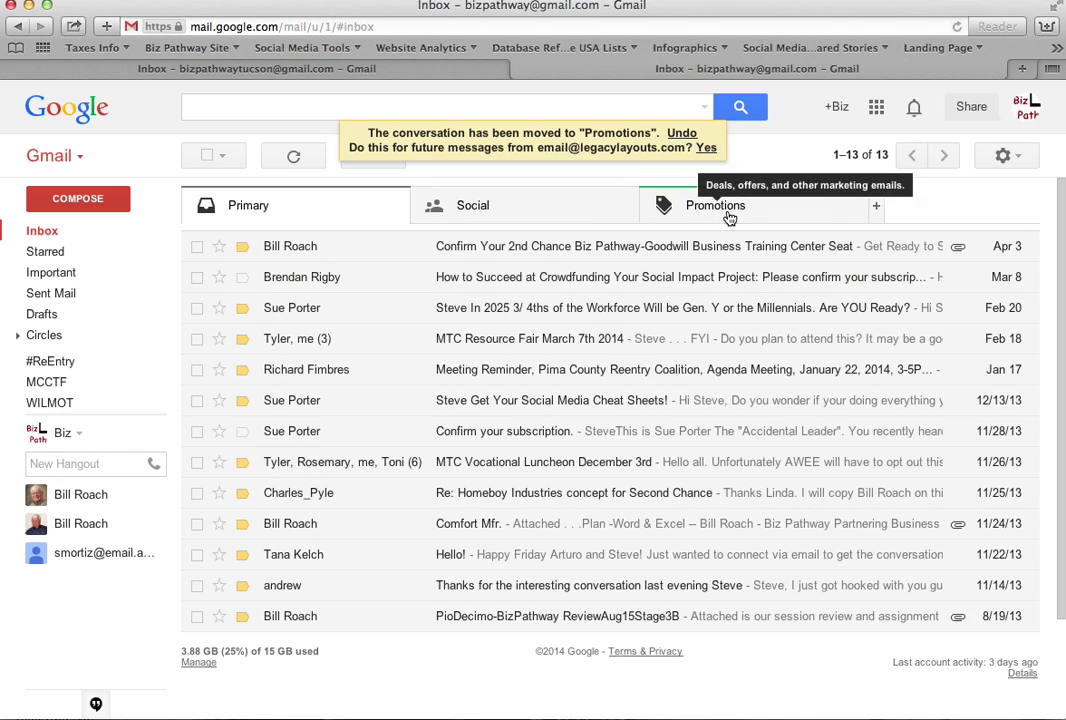
left_click(729, 215)
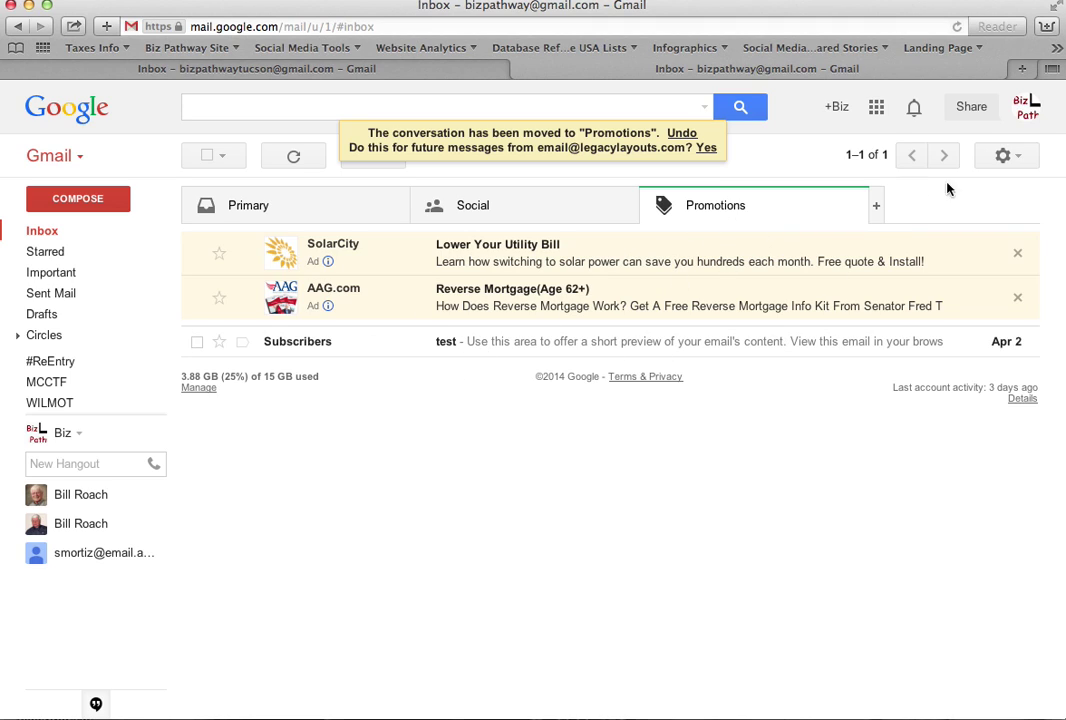
left_click(1026, 162)
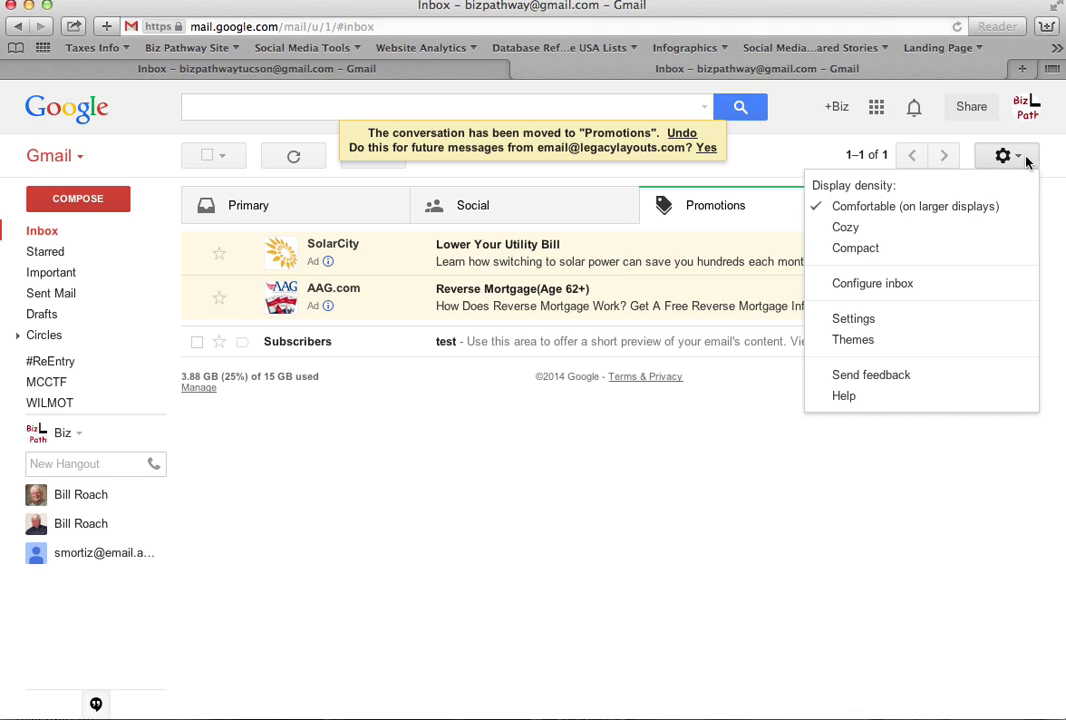
left_click(867, 321)
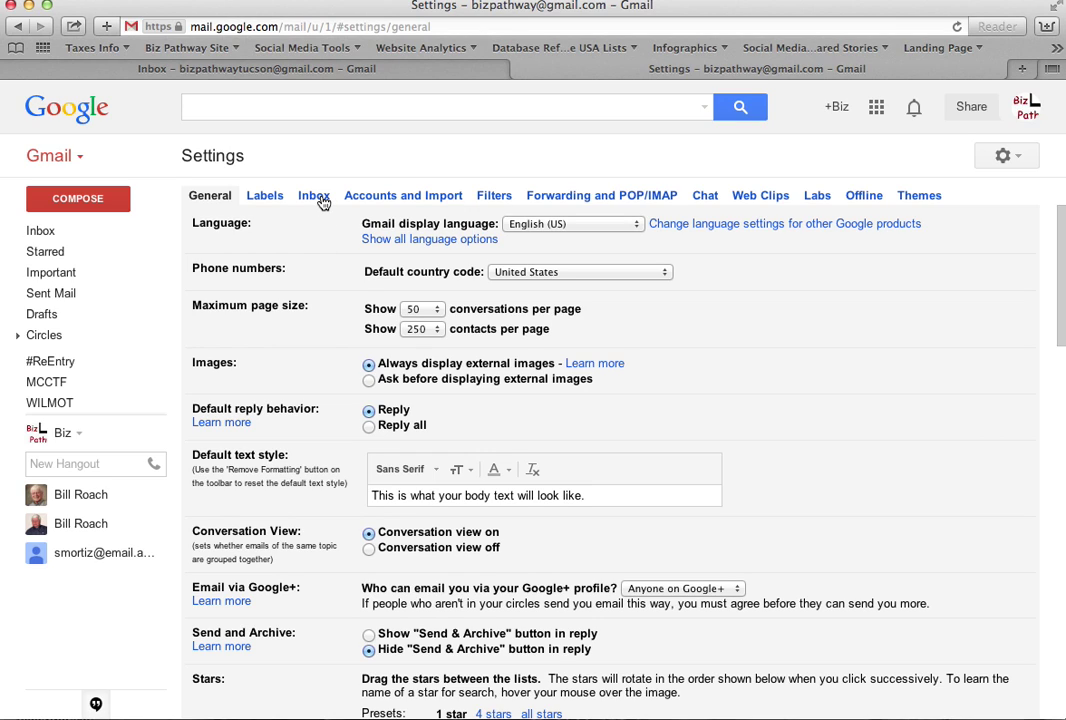
Step: Uncheck the Promotions and Social inbox categories and save the changes
left_click(313, 197)
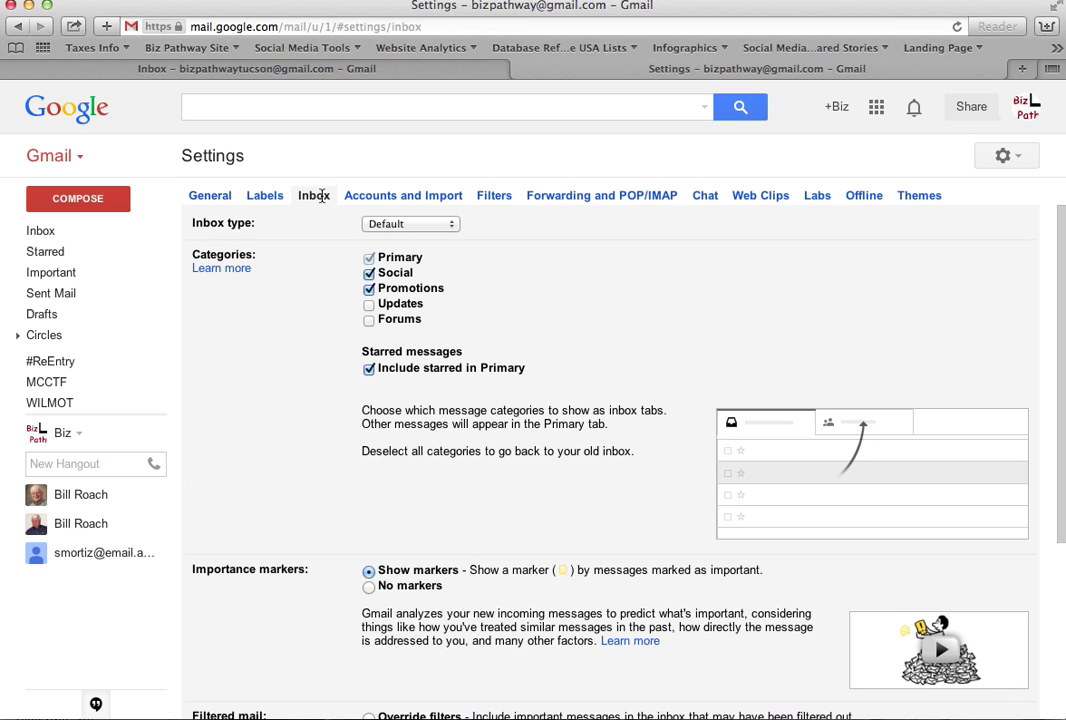
left_click(369, 288)
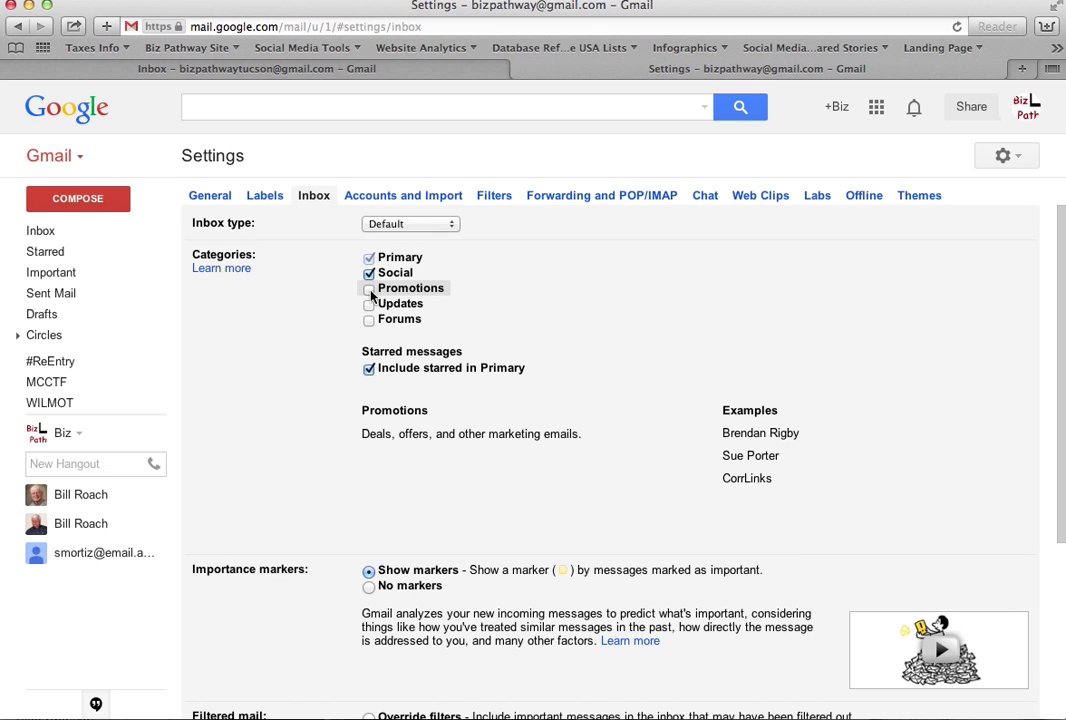
left_click(369, 273)
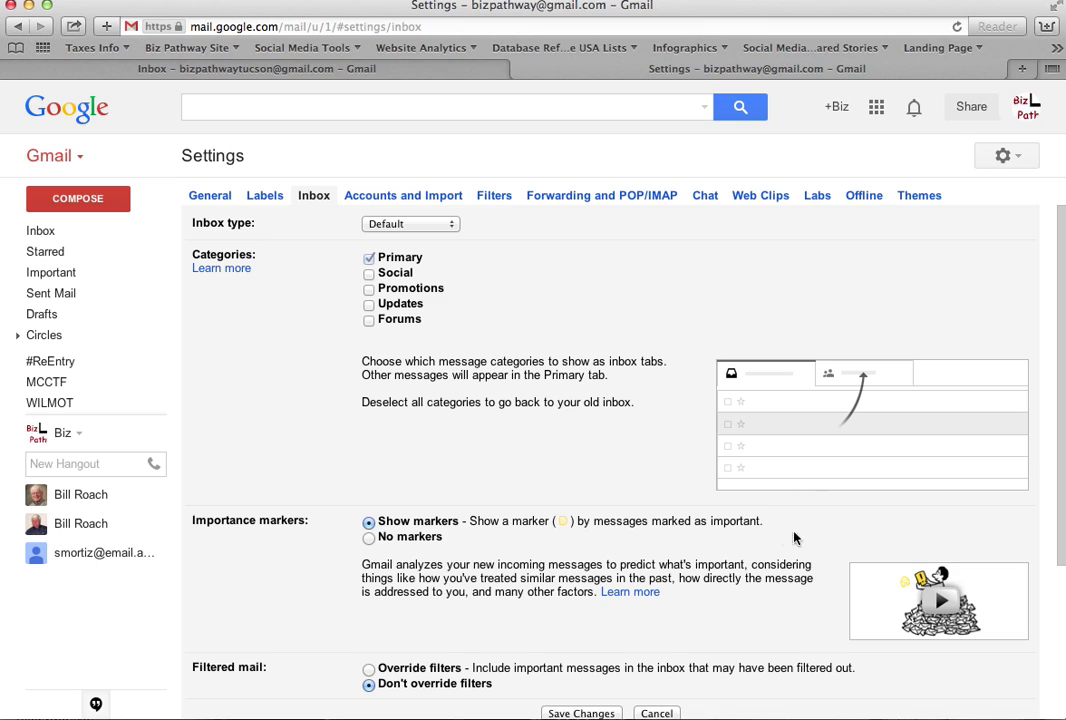
scroll(932, 322, "down", 5)
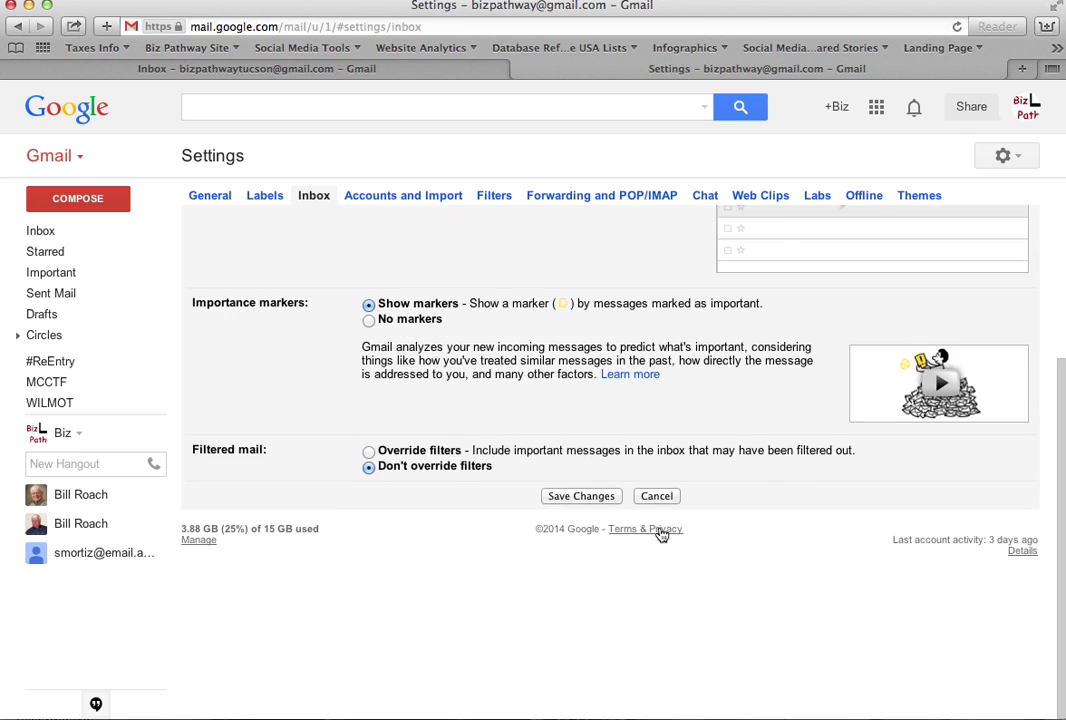
left_click(594, 498)
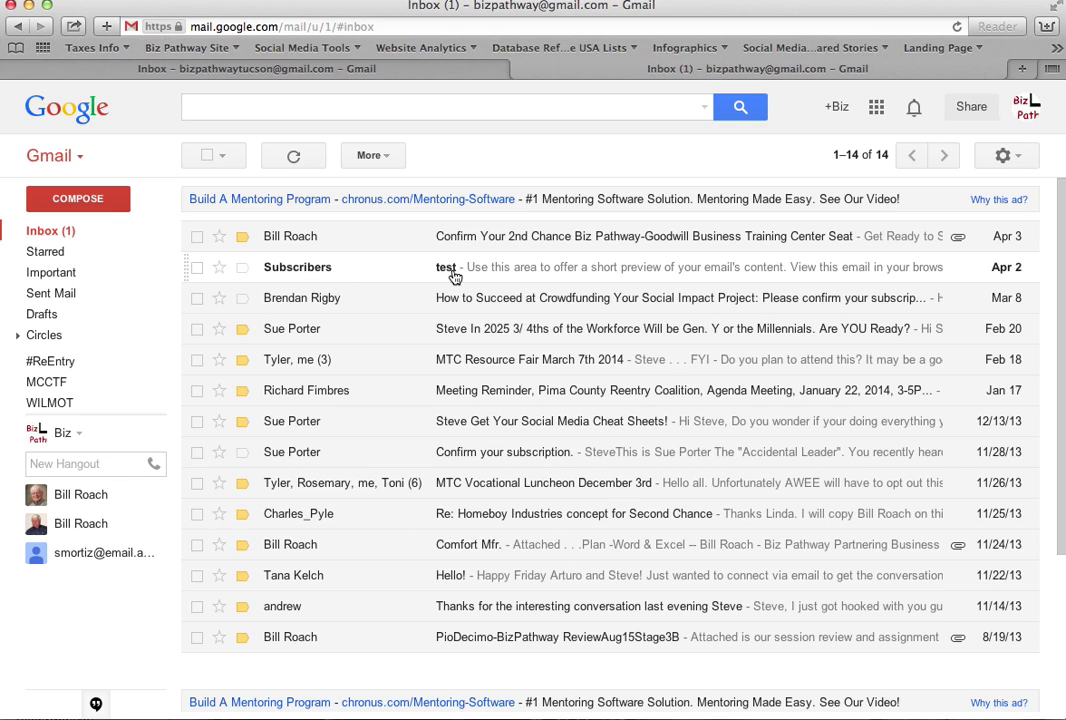
Step: Read the Subscribers 'test' email's travel photos, then go back to the Inbox list
left_click(333, 270)
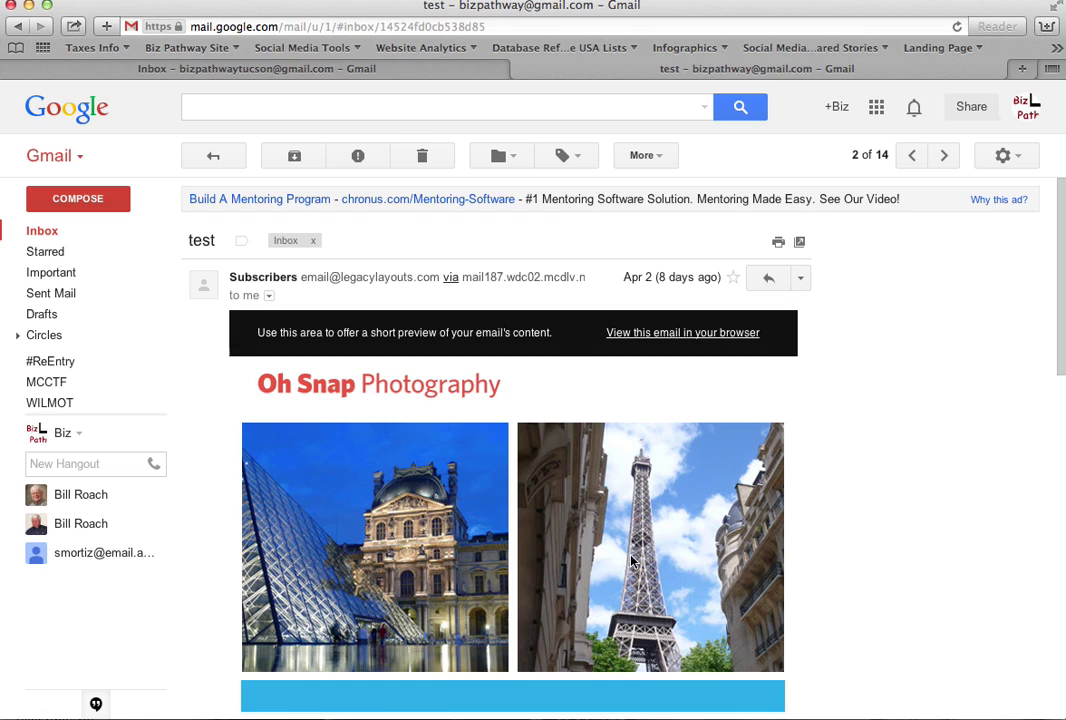
scroll(660, 565, "down", 3)
scroll(660, 565, "down", 5)
scroll(660, 565, "down", 2)
scroll(660, 565, "up", 7)
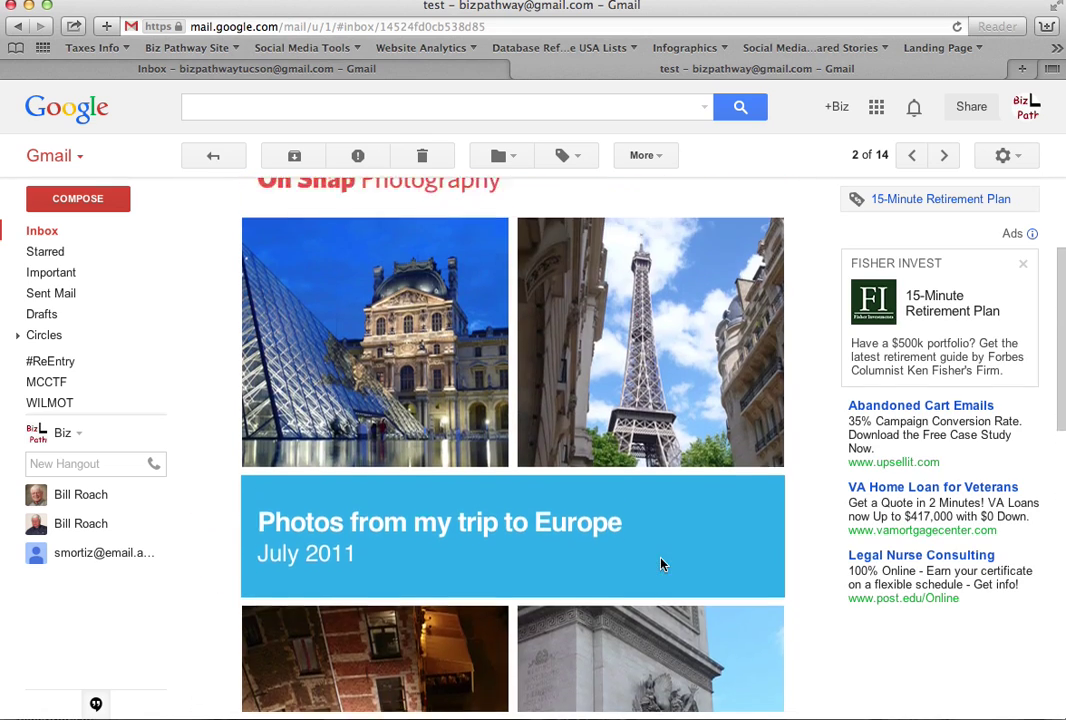
scroll(660, 565, "up", 2)
left_click(76, 236)
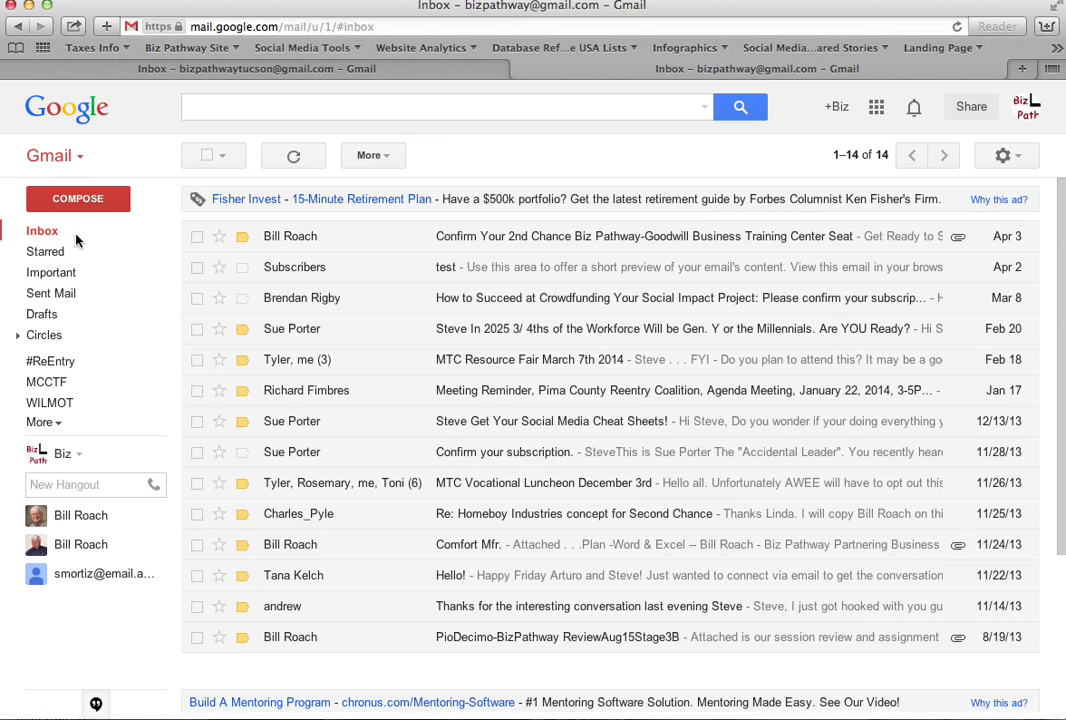